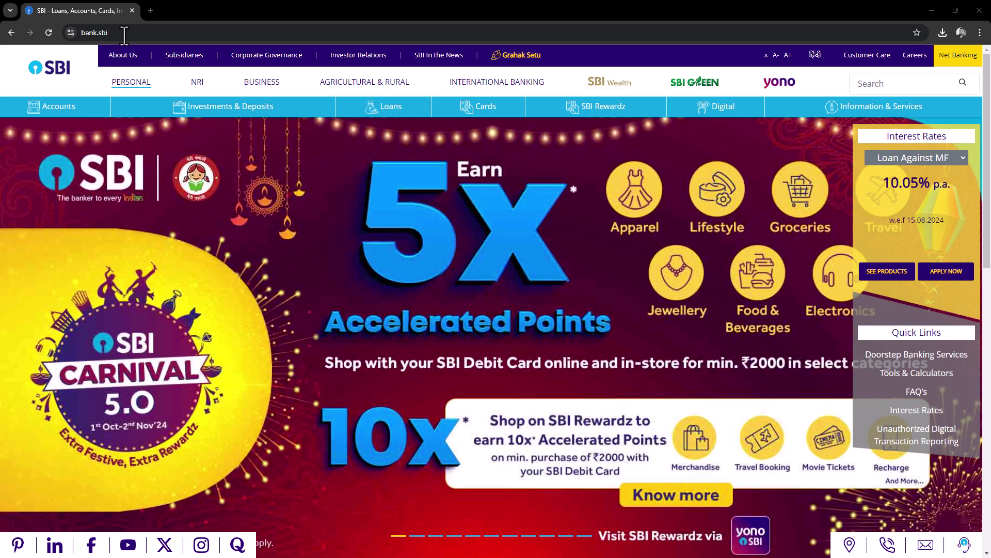
Step: Open the Net Banking site from the bank.sbi homepage and continue to the personal banking login page
{"action": "double_click", "coordinate": [161, 34]}
{"action": "left_click", "coordinate": [162, 34]}
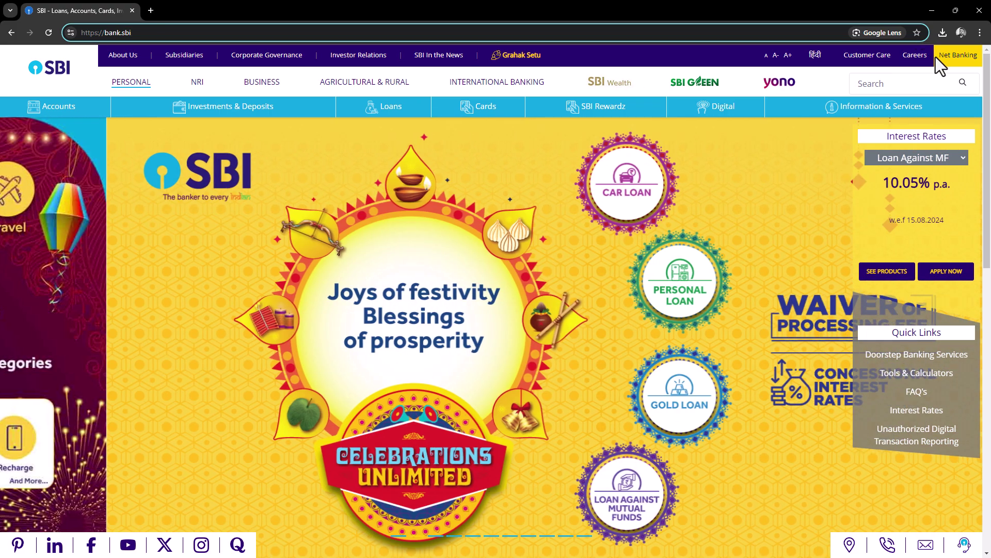
{"action": "left_click", "coordinate": [953, 57]}
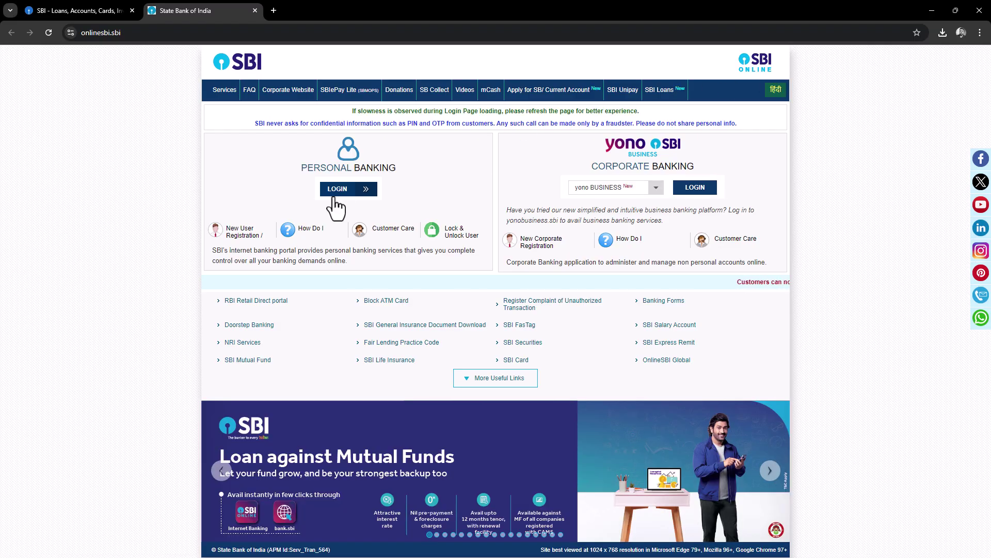
{"action": "left_click", "coordinate": [346, 196]}
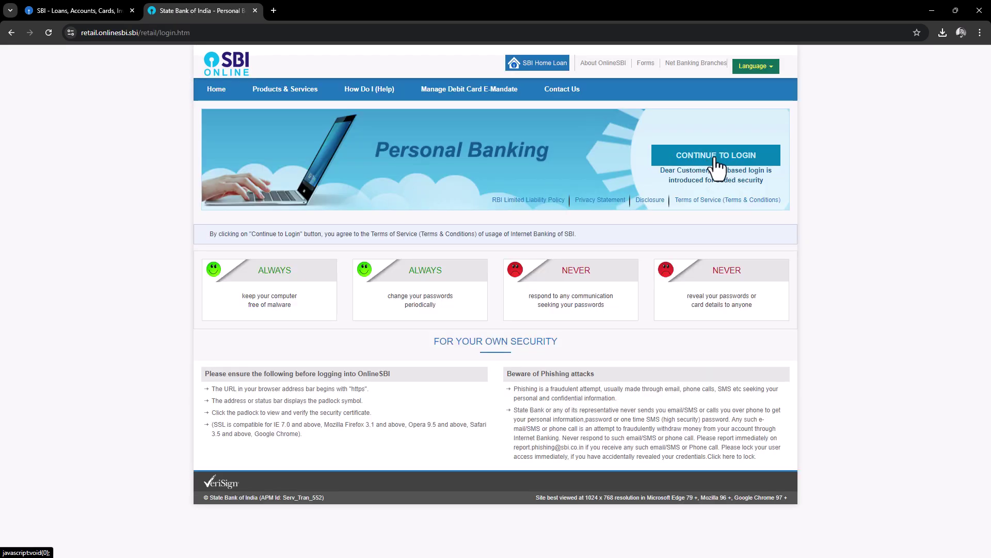
{"action": "left_click", "coordinate": [715, 160]}
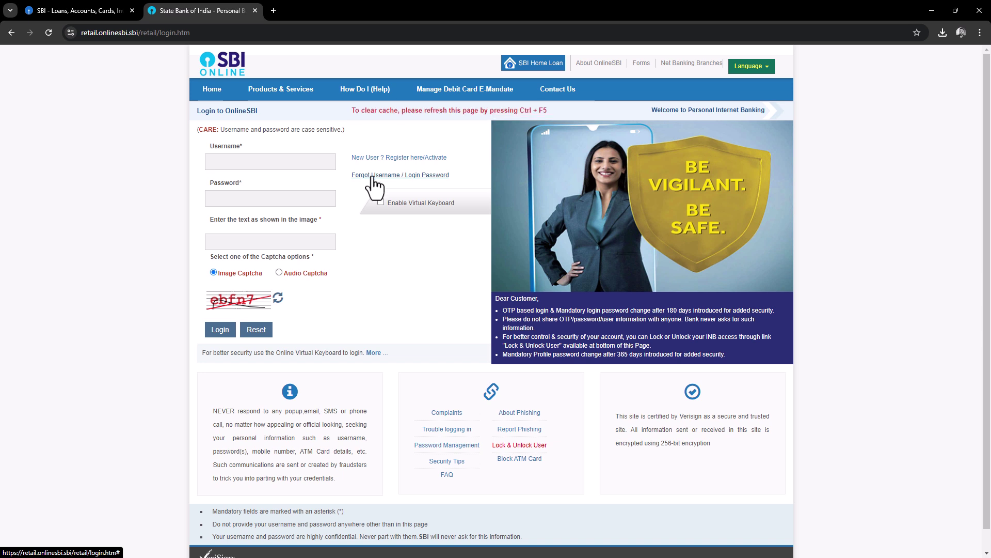
{"action": "left_click", "coordinate": [373, 175]}
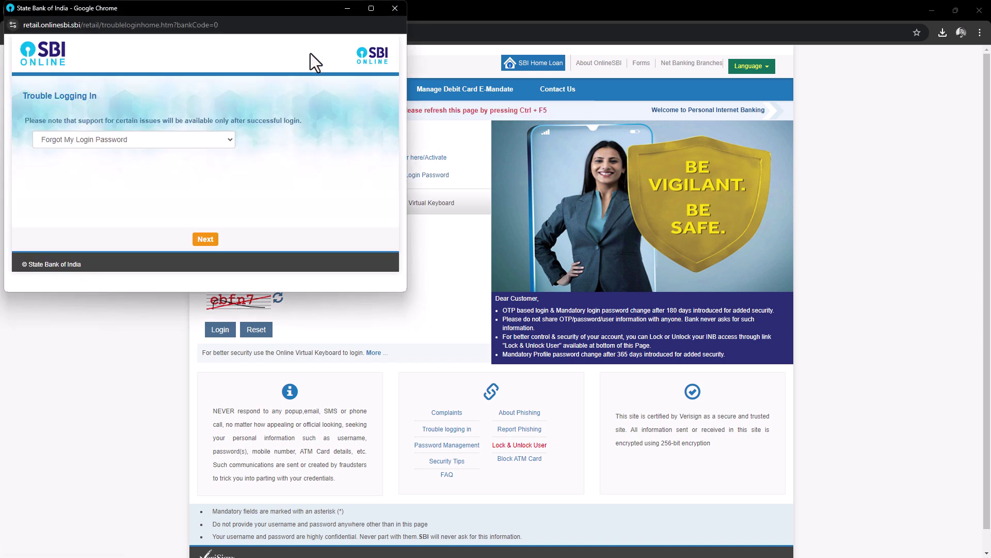
{"action": "left_click_drag", "start_coordinate": [300, 20], "coordinate": [437, 133]}
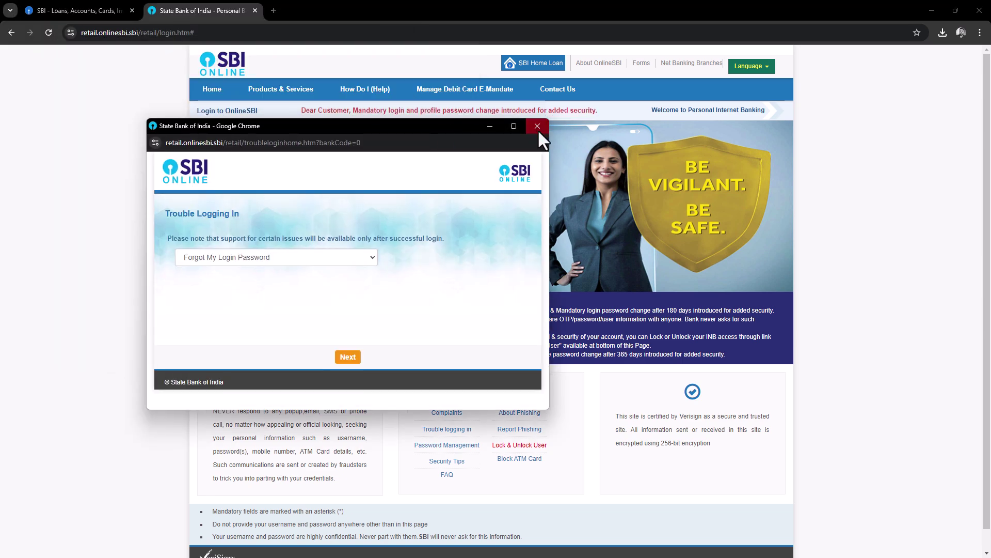
{"action": "left_click", "coordinate": [537, 125]}
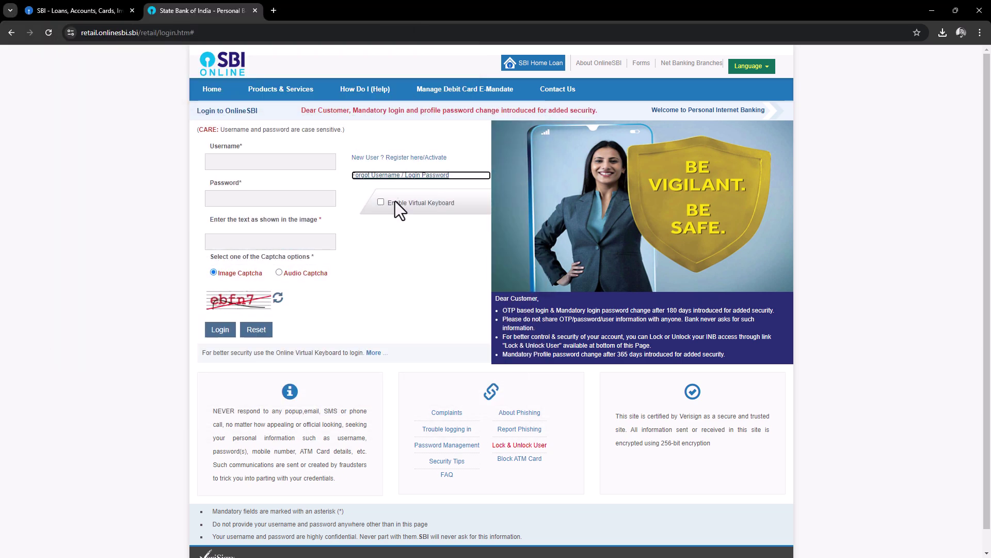
Step: Open the forgotten username or login password help and proceed with the Forgot My Login Password option
{"action": "left_click", "coordinate": [413, 177]}
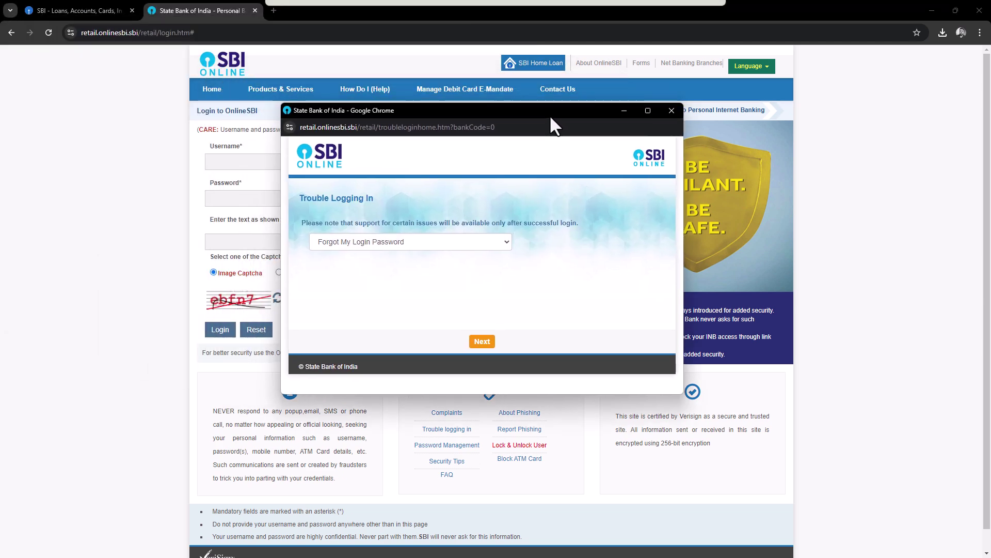
{"action": "left_click", "coordinate": [357, 241]}
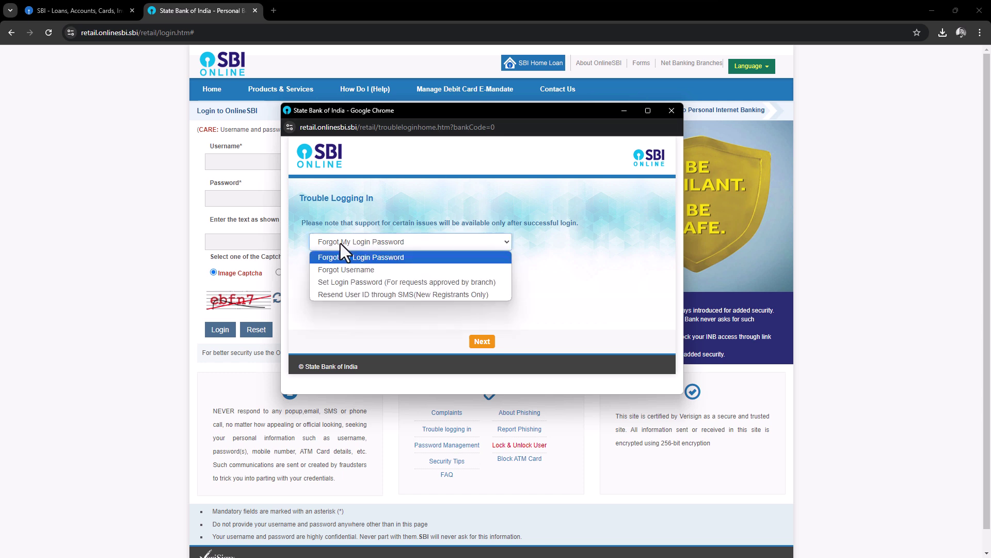
{"action": "left_click", "coordinate": [382, 257]}
{"action": "left_click", "coordinate": [482, 340]}
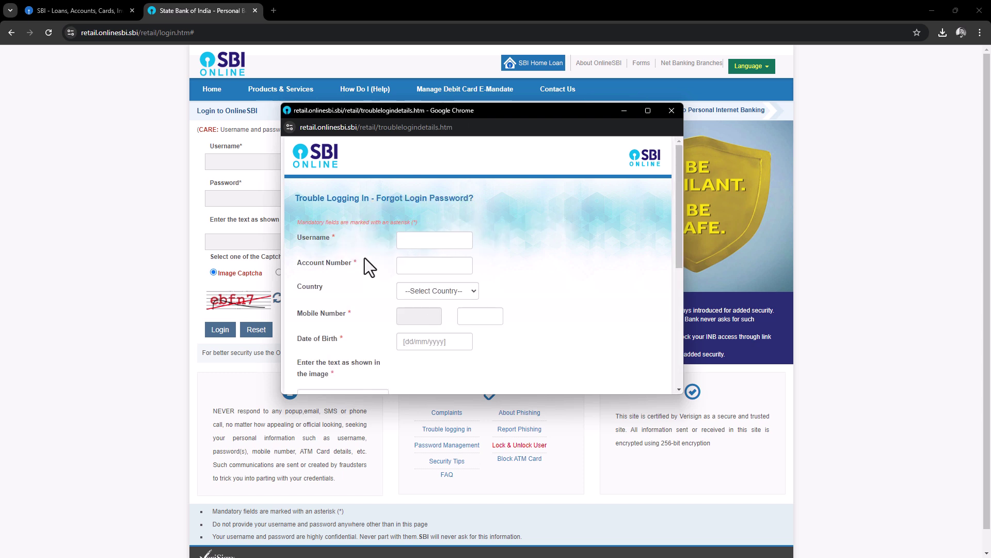
Step: Enlarge the forgot login password window so that the form from the username down to the Submit button fits in view
{"action": "scroll", "coordinate": [408, 235], "scroll_direction": "down", "scroll_amount": 2}
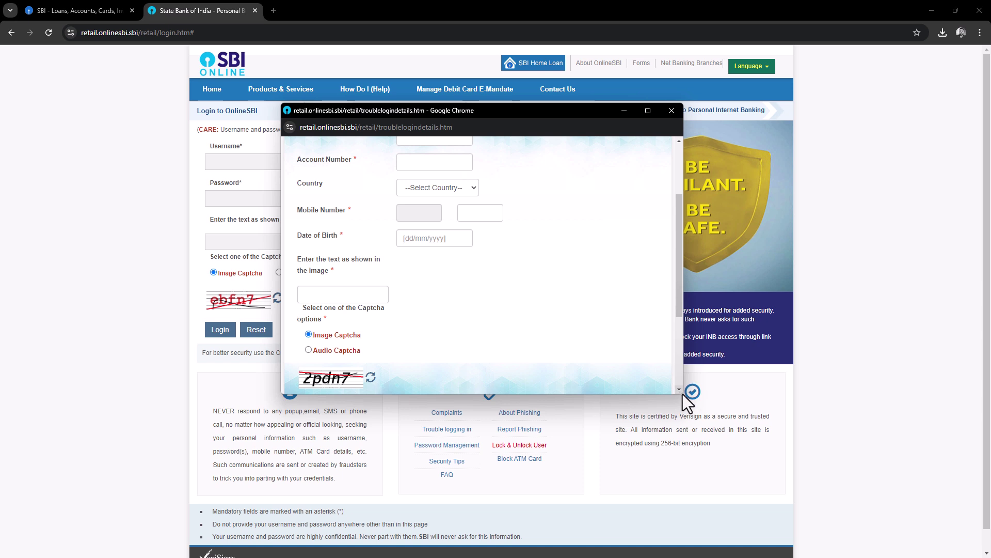
{"action": "left_click_drag", "start_coordinate": [683, 393], "coordinate": [781, 494]}
{"action": "scroll", "coordinate": [633, 370], "scroll_direction": "up", "scroll_amount": 2}
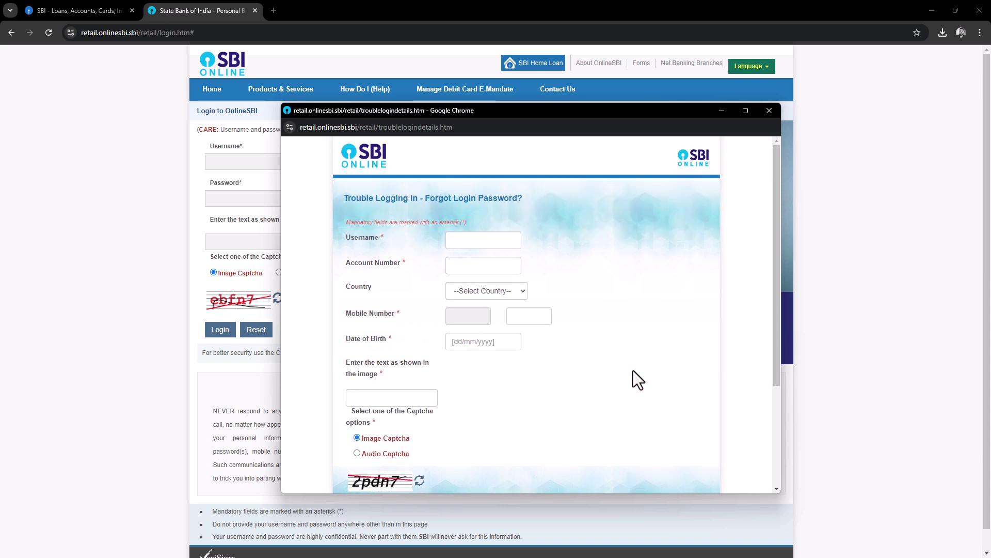
{"action": "left_click_drag", "start_coordinate": [281, 103], "coordinate": [203, 66]}
{"action": "scroll", "coordinate": [356, 224], "scroll_direction": "down", "scroll_amount": 2}
{"action": "scroll", "coordinate": [345, 191], "scroll_direction": "up", "scroll_amount": 2}
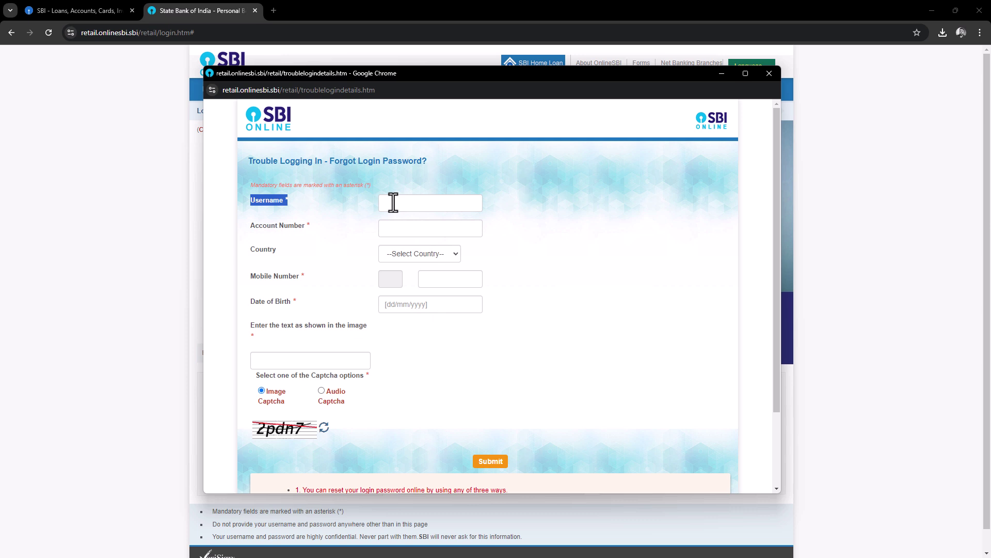
Step: Go through the required fields of the forgot login password form and set the country to India
{"action": "left_click", "coordinate": [261, 229]}
{"action": "left_click", "coordinate": [401, 227]}
{"action": "left_click_drag", "start_coordinate": [249, 253], "coordinate": [303, 250]}
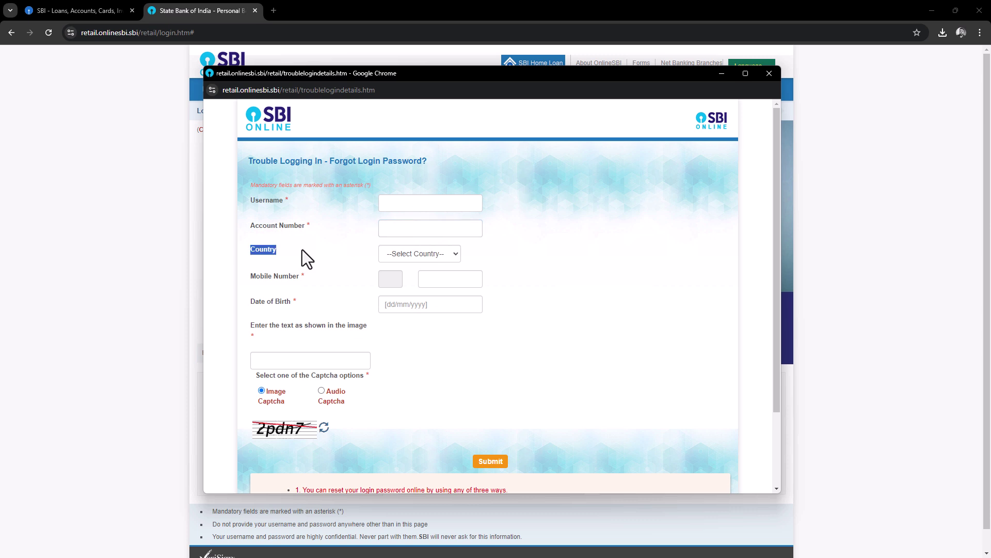
{"action": "left_click", "coordinate": [401, 254]}
{"action": "left_click", "coordinate": [402, 278]}
{"action": "left_click", "coordinate": [364, 269]}
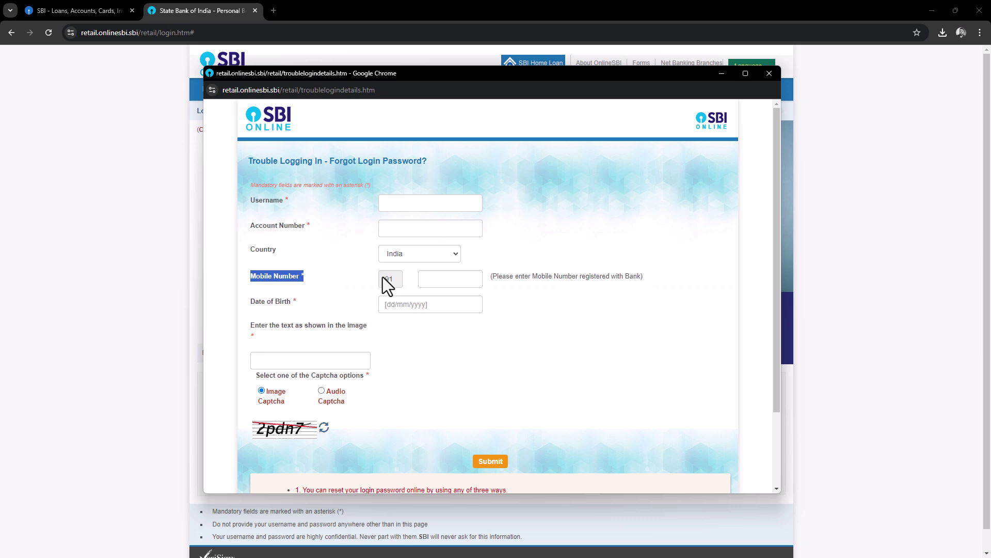
{"action": "left_click_drag", "start_coordinate": [491, 277], "coordinate": [641, 278]}
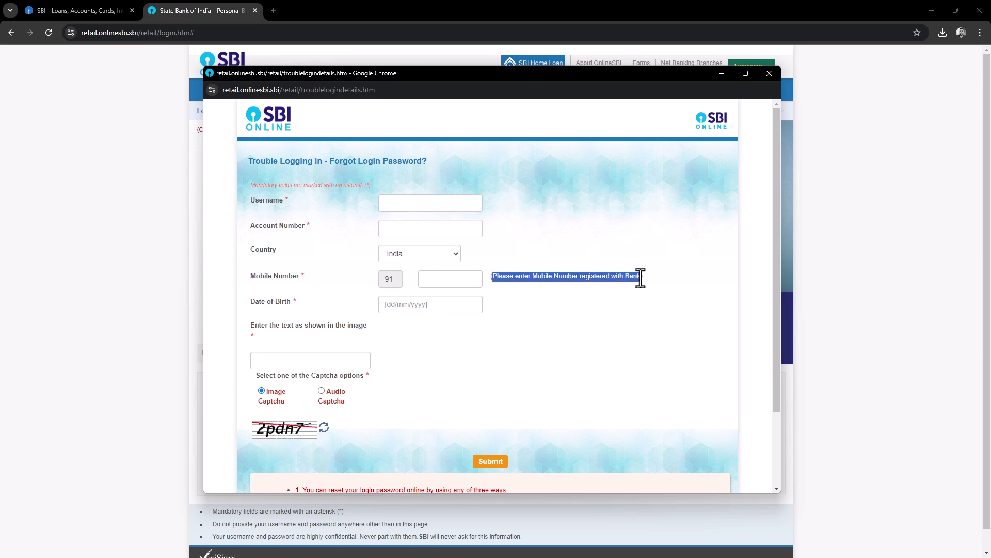
{"action": "left_click_drag", "start_coordinate": [241, 302], "coordinate": [394, 306]}
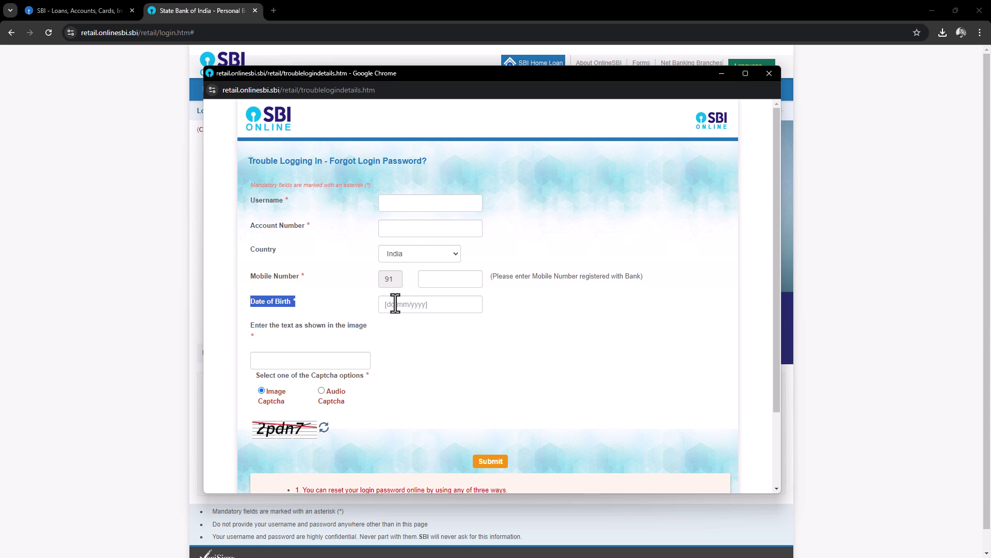
{"action": "left_click", "coordinate": [251, 333]}
{"action": "left_click", "coordinate": [310, 361]}
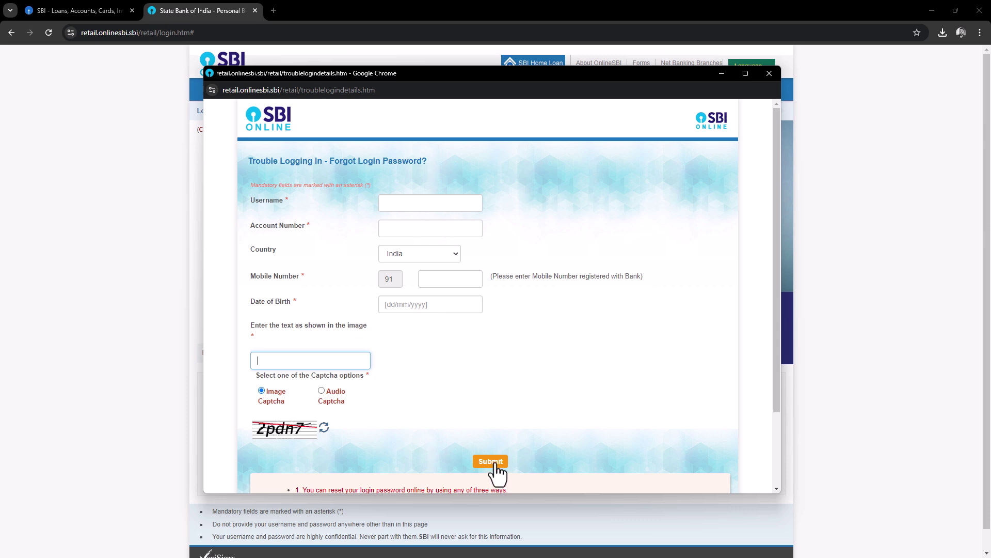
Step: Read the notes below the form on the available ways to reset the login password
{"action": "scroll", "coordinate": [494, 460], "scroll_direction": "down", "scroll_amount": 1}
{"action": "scroll", "coordinate": [494, 459], "scroll_direction": "down", "scroll_amount": 2}
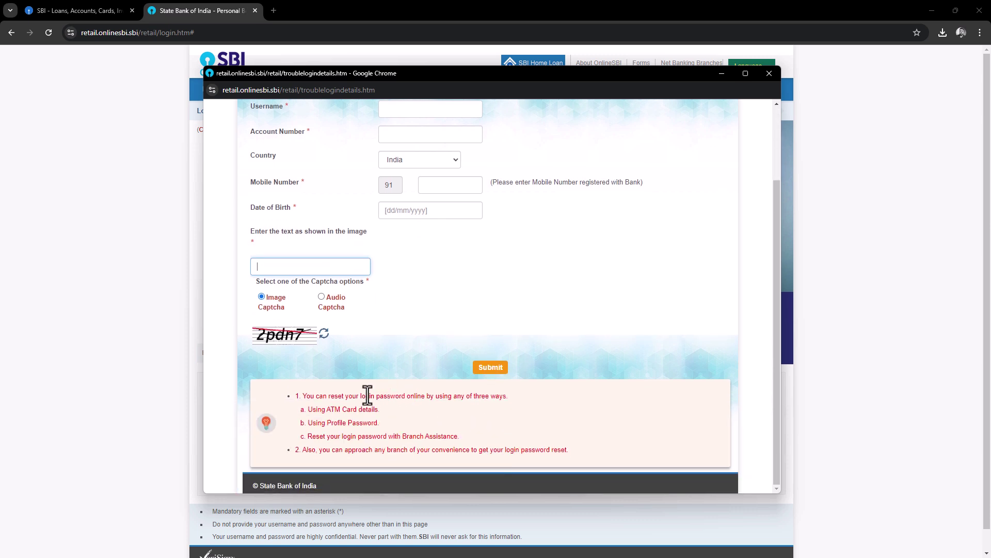
{"action": "left_click_drag", "start_coordinate": [303, 396], "coordinate": [513, 396]}
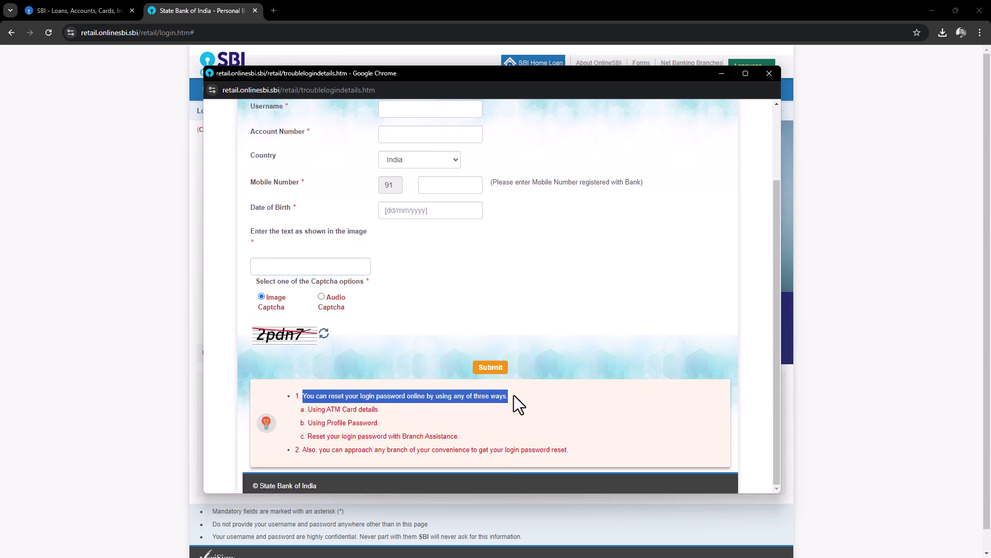
{"action": "left_click", "coordinate": [516, 400]}
{"action": "scroll", "coordinate": [352, 362], "scroll_direction": "up", "scroll_amount": 3}
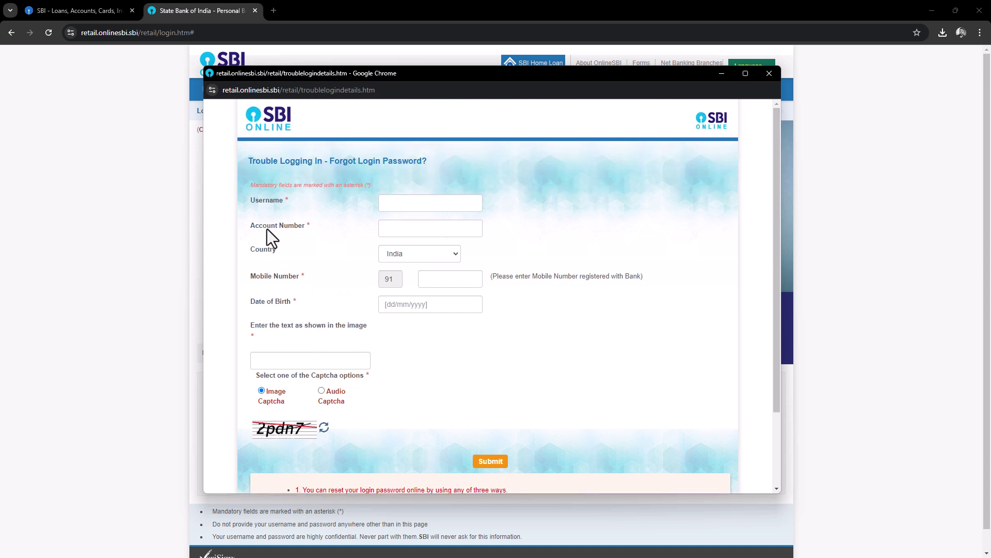
{"action": "scroll", "coordinate": [437, 289], "scroll_direction": "down", "scroll_amount": 2}
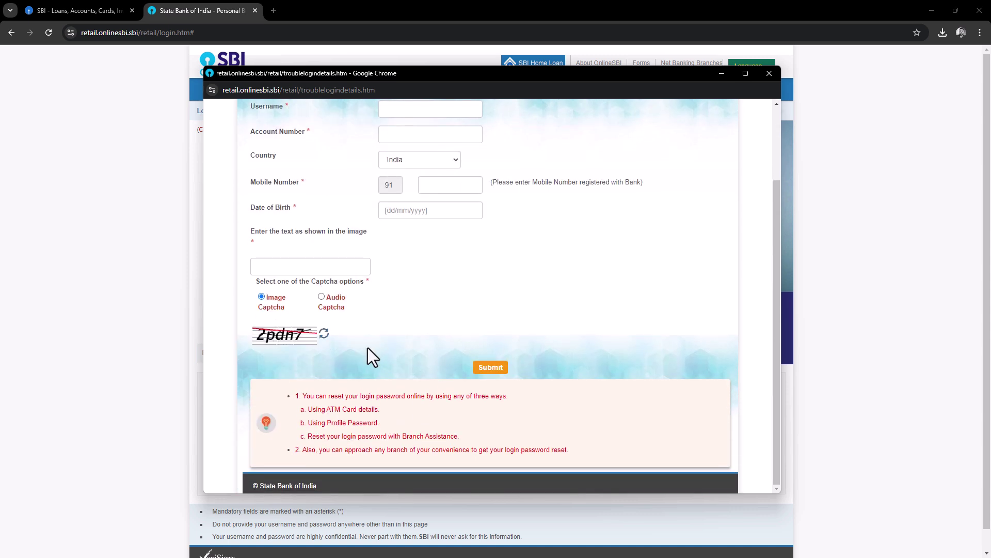
{"action": "left_click_drag", "start_coordinate": [308, 409], "coordinate": [376, 410]}
{"action": "left_click", "coordinate": [376, 412]}
{"action": "mouse_move", "coordinate": [308, 422]}
{"action": "left_mouse_down"}
{"action": "mouse_move", "coordinate": [458, 436]}
{"action": "mouse_move", "coordinate": [308, 437]}
{"action": "left_mouse_up"}
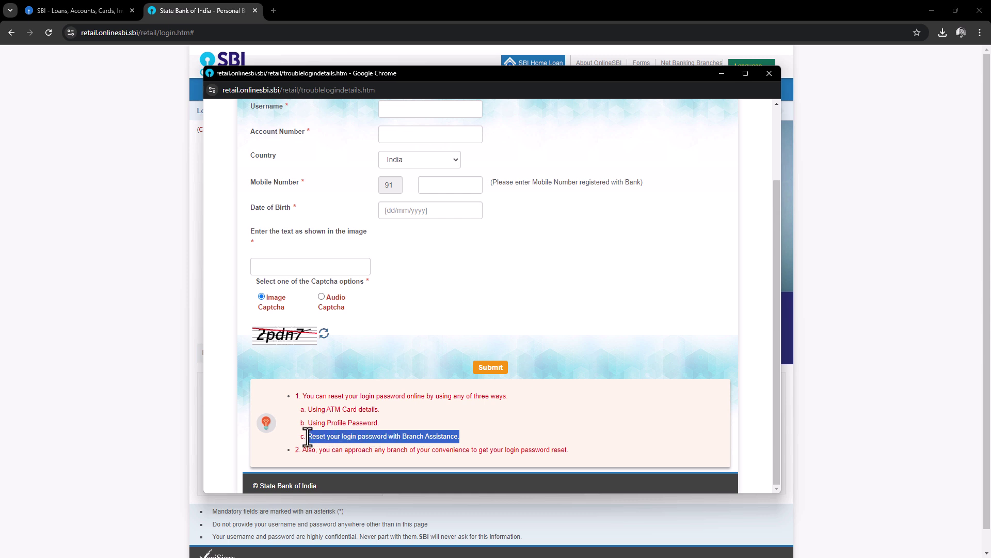
{"action": "left_click", "coordinate": [308, 437]}
{"action": "left_click_drag", "start_coordinate": [309, 409], "coordinate": [371, 411]}
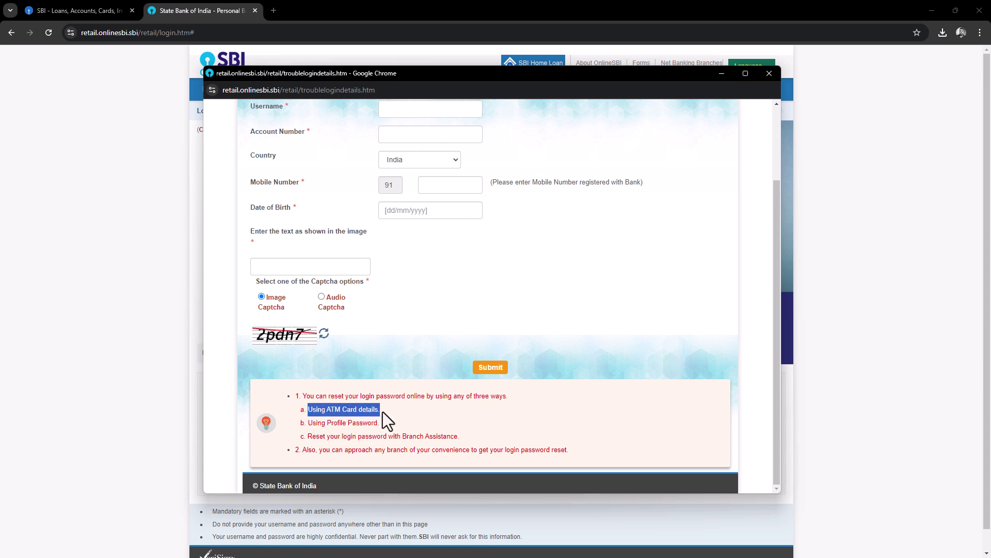
{"action": "left_click", "coordinate": [383, 411]}
{"action": "triple_click", "coordinate": [305, 410]}
{"action": "left_click_drag", "start_coordinate": [312, 449], "coordinate": [483, 448]}
{"action": "scroll", "coordinate": [484, 428], "scroll_direction": "up", "scroll_amount": 2}
{"action": "scroll", "coordinate": [484, 429], "scroll_direction": "up", "scroll_amount": 2}
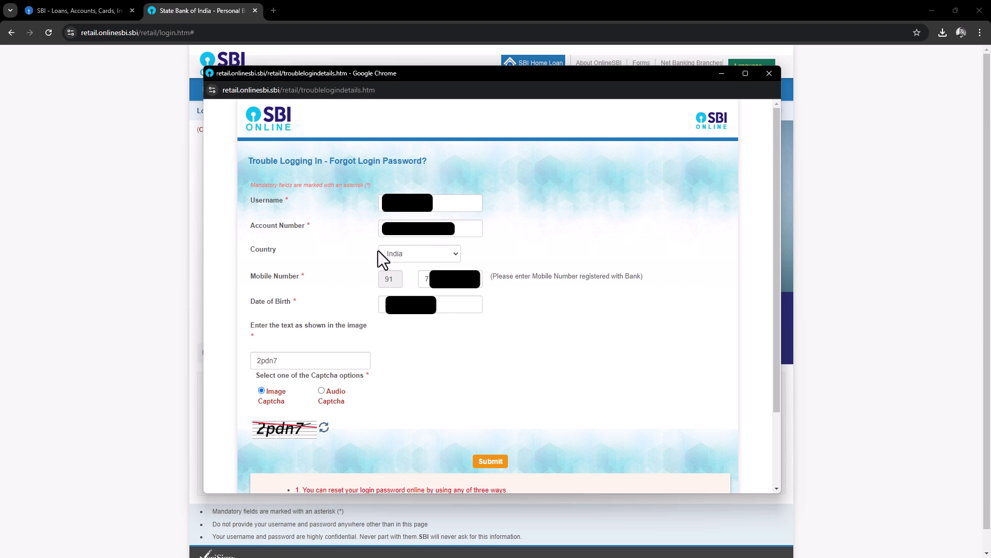
Step: Submit the completed forgot login password form, then enter the one-time password received by phone and confirm it
{"action": "left_click", "coordinate": [500, 466]}
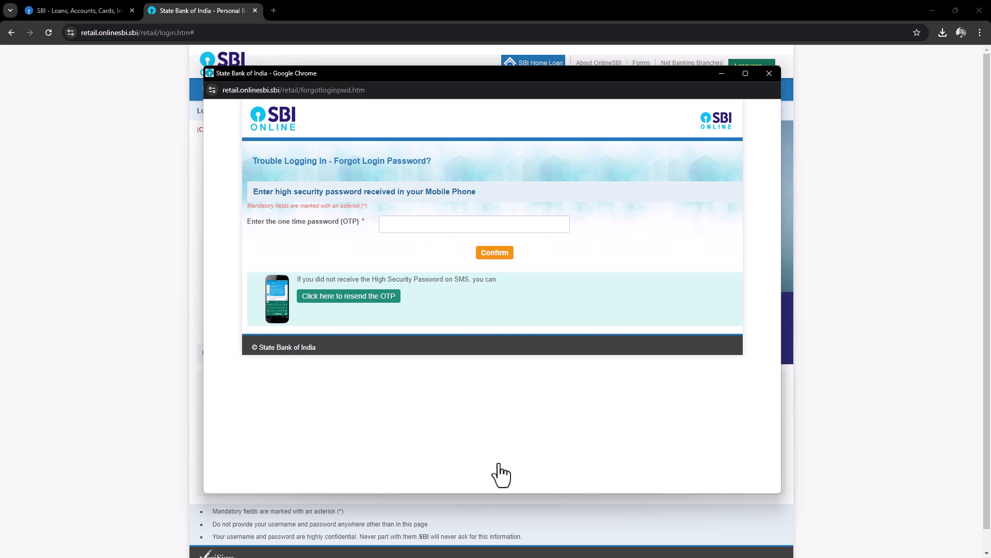
{"action": "left_click", "coordinate": [414, 225]}
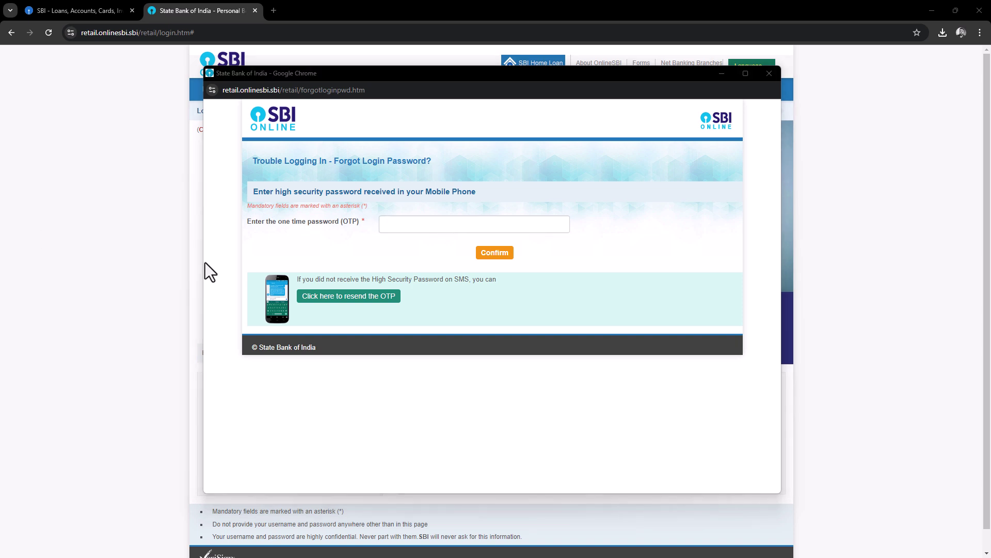
{"action": "left_click", "coordinate": [405, 226]}
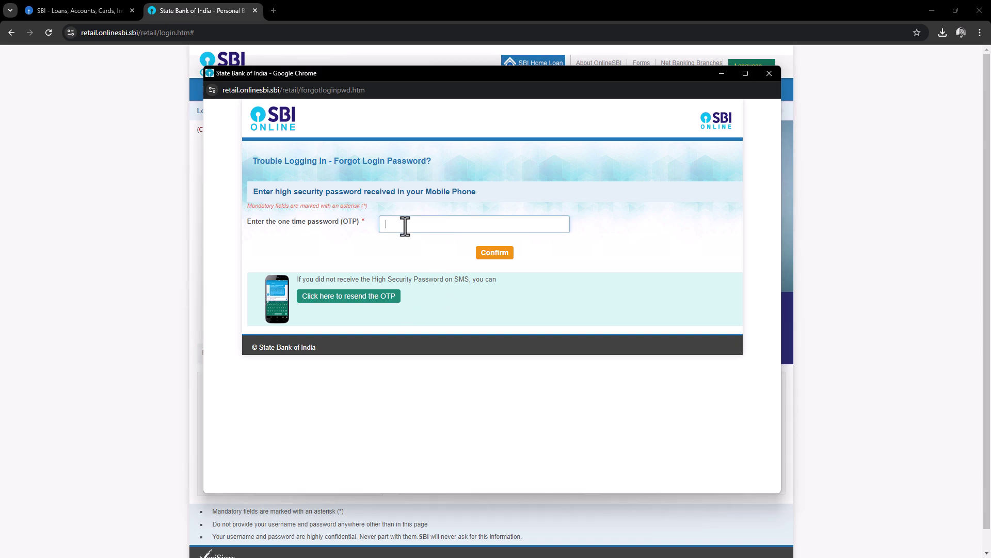
{"action": "type", "text": "•••••"}
{"action": "left_click", "coordinate": [492, 253]}
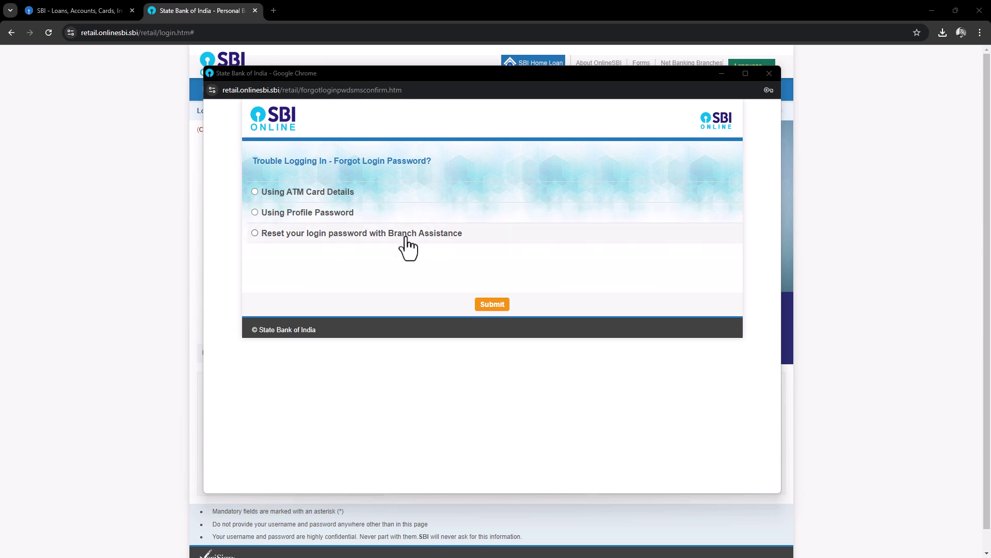
Step: Submit Using ATM Card Details as the password reset method and review the entries under Other Cards
{"action": "left_click", "coordinate": [256, 192]}
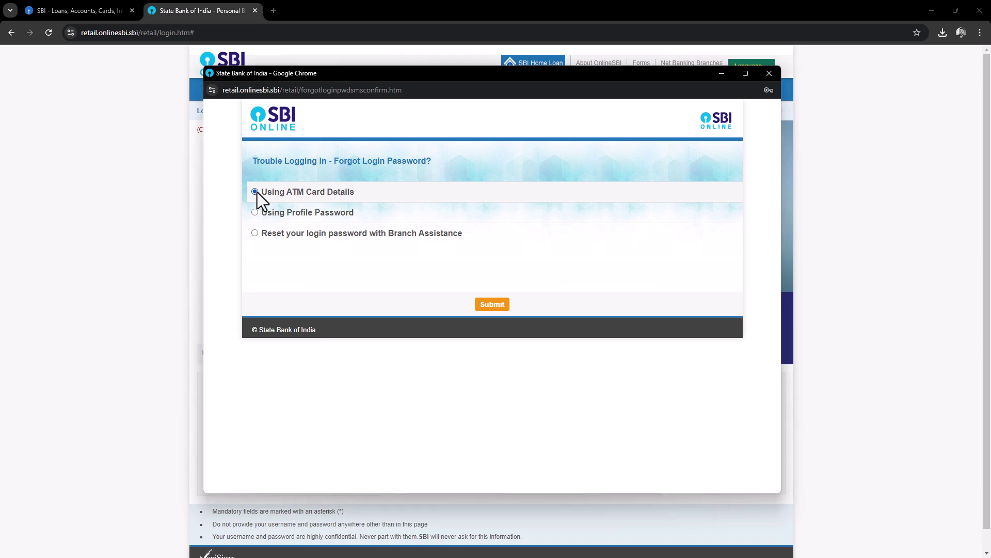
{"action": "left_click", "coordinate": [495, 305]}
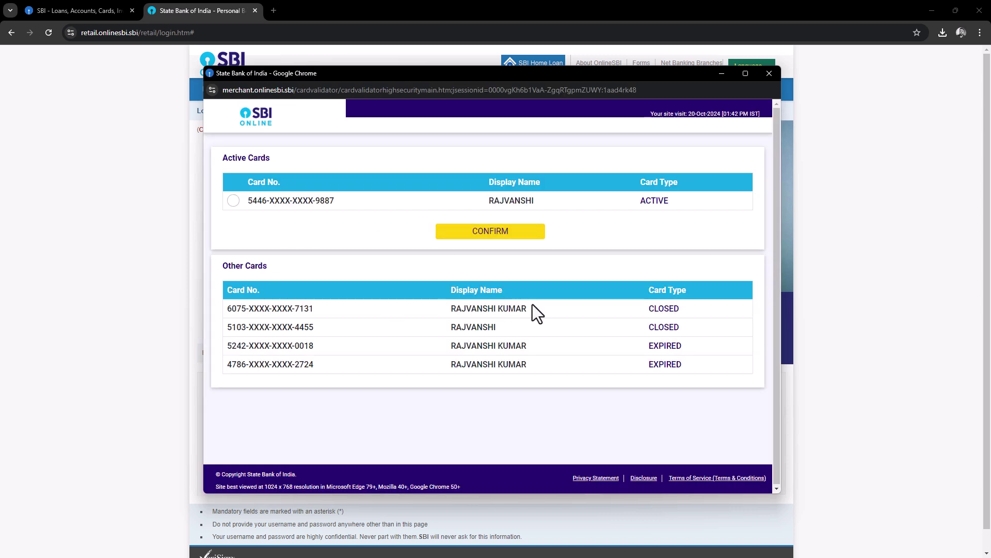
{"action": "left_click_drag", "start_coordinate": [228, 305], "coordinate": [689, 366]}
{"action": "left_click", "coordinate": [689, 367]}
{"action": "left_click_drag", "start_coordinate": [226, 289], "coordinate": [677, 365]}
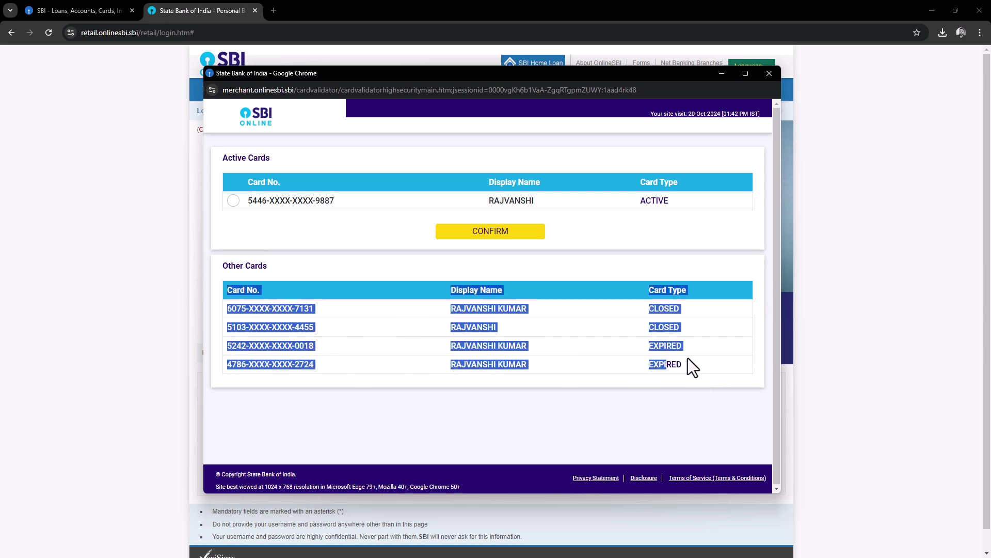
{"action": "left_click", "coordinate": [708, 382]}
{"action": "left_click_drag", "start_coordinate": [226, 305], "coordinate": [386, 304]}
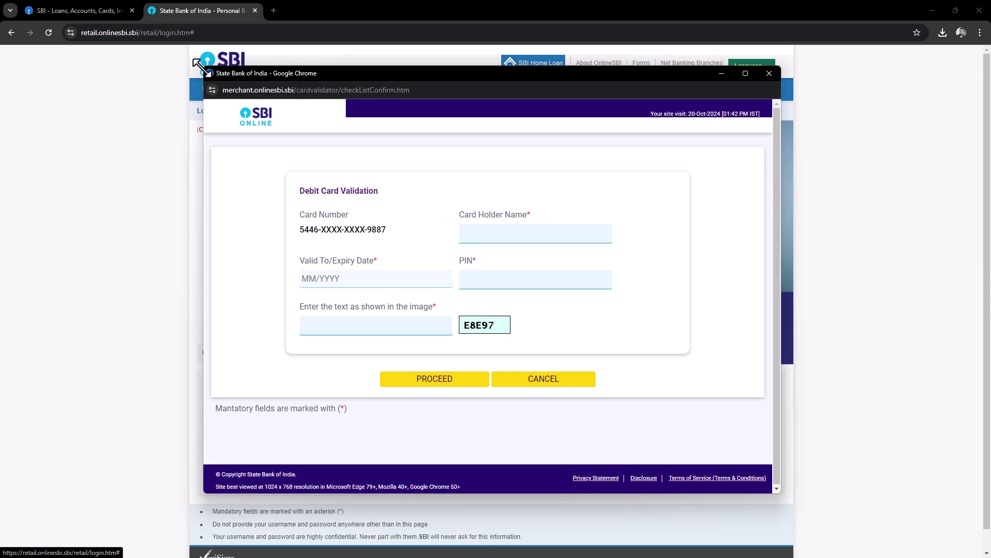
Step: Enlarge the debit card validation window, complete the card holder name, expiry date, PIN and image text, and proceed with the validation
{"action": "left_click_drag", "start_coordinate": [203, 65], "coordinate": [168, 60]}
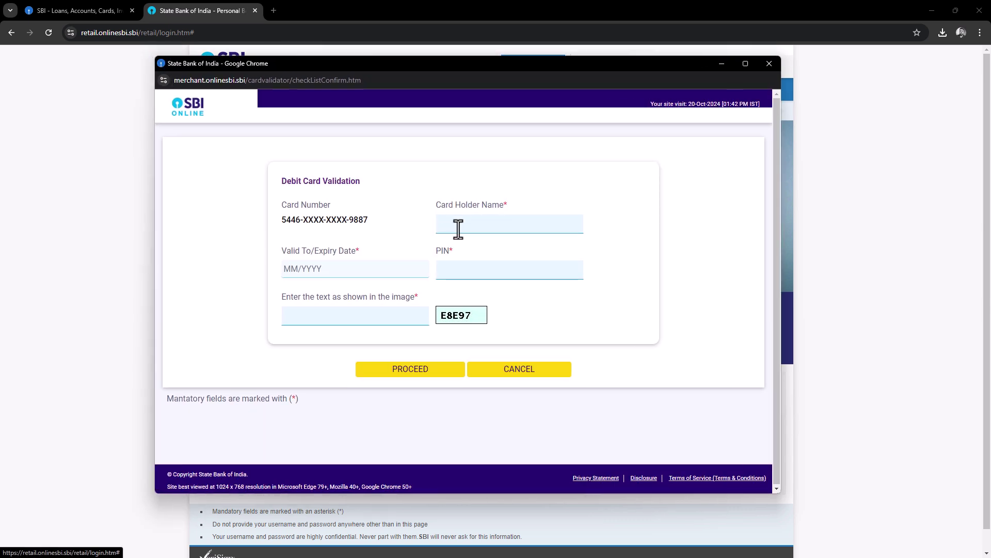
{"action": "left_click_drag", "start_coordinate": [435, 212], "coordinate": [498, 203]}
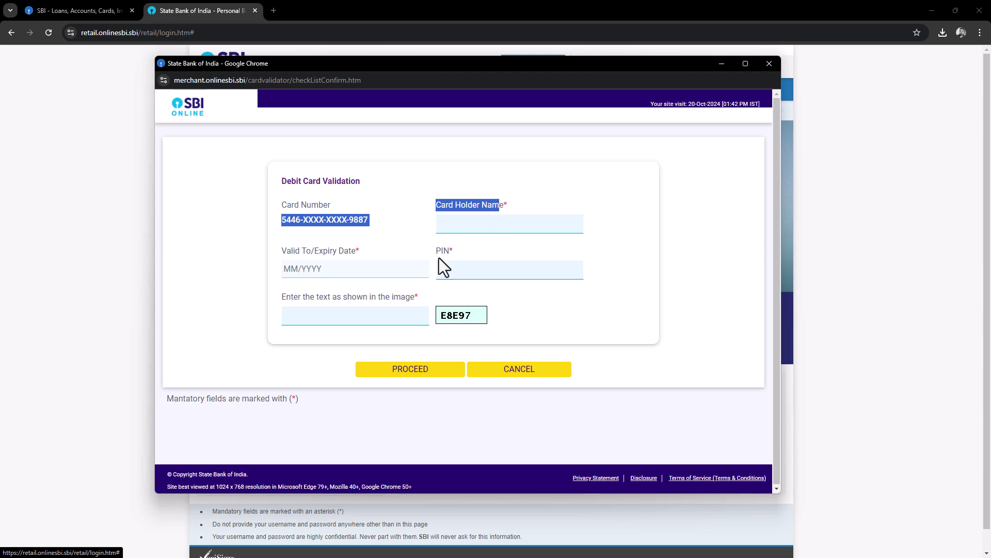
{"action": "left_click_drag", "start_coordinate": [279, 252], "coordinate": [361, 252]}
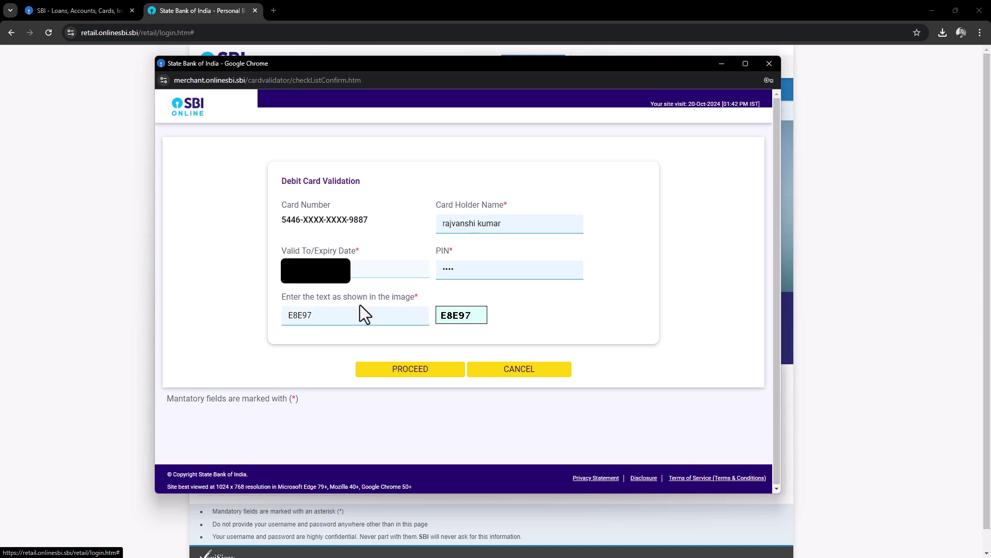
{"action": "left_click", "coordinate": [413, 370]}
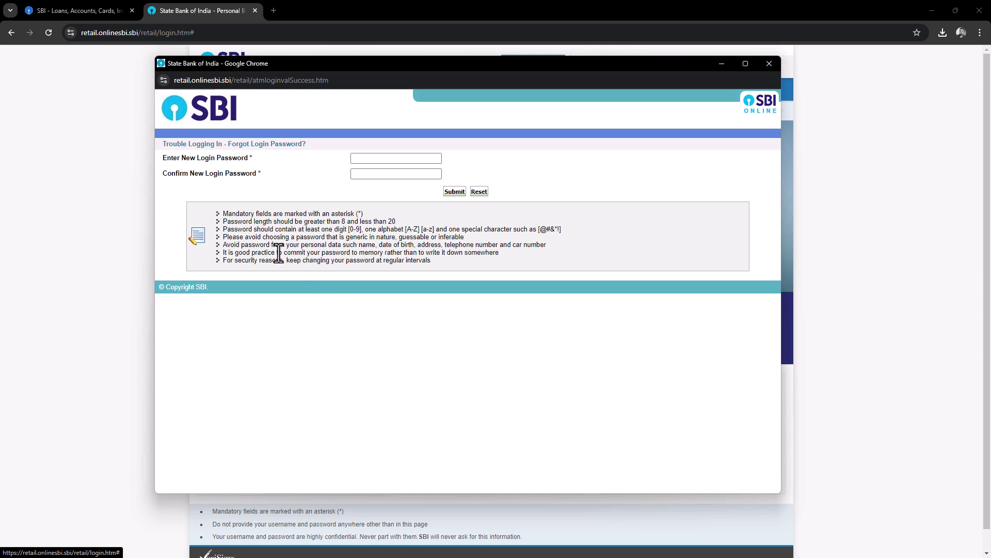
Step: Read the new login password rules on length, required characters, personal data to avoid and safe keeping
{"action": "left_click", "coordinate": [358, 157]}
{"action": "left_click_drag", "start_coordinate": [213, 215], "coordinate": [445, 268]}
{"action": "left_click", "coordinate": [444, 268]}
{"action": "left_click_drag", "start_coordinate": [284, 222], "coordinate": [327, 222]}
{"action": "left_click", "coordinate": [401, 223]}
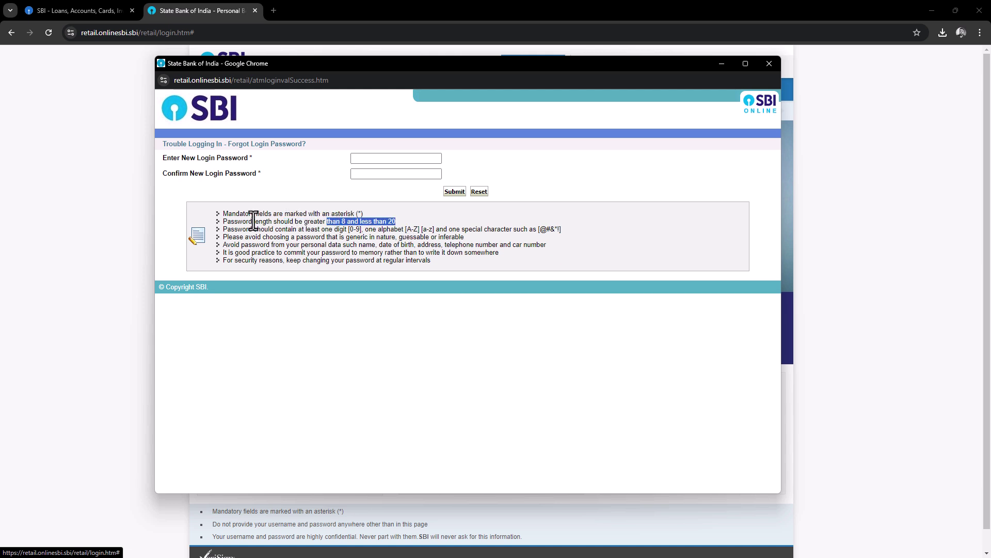
{"action": "left_click_drag", "start_coordinate": [231, 214], "coordinate": [356, 214]}
{"action": "left_click_drag", "start_coordinate": [227, 229], "coordinate": [418, 233]}
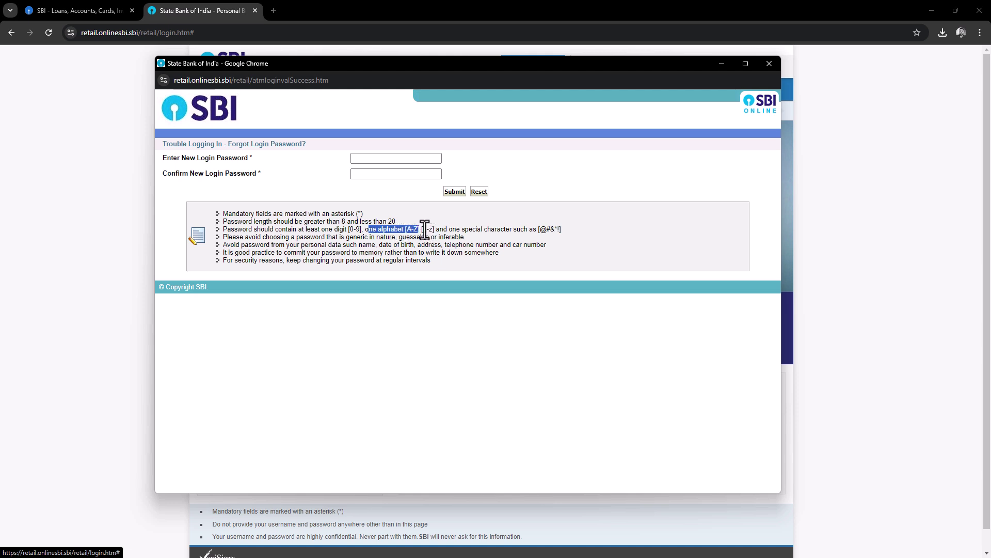
{"action": "left_click", "coordinate": [423, 230]}
{"action": "left_click_drag", "start_coordinate": [449, 231], "coordinate": [434, 248]}
{"action": "left_click", "coordinate": [434, 248]}
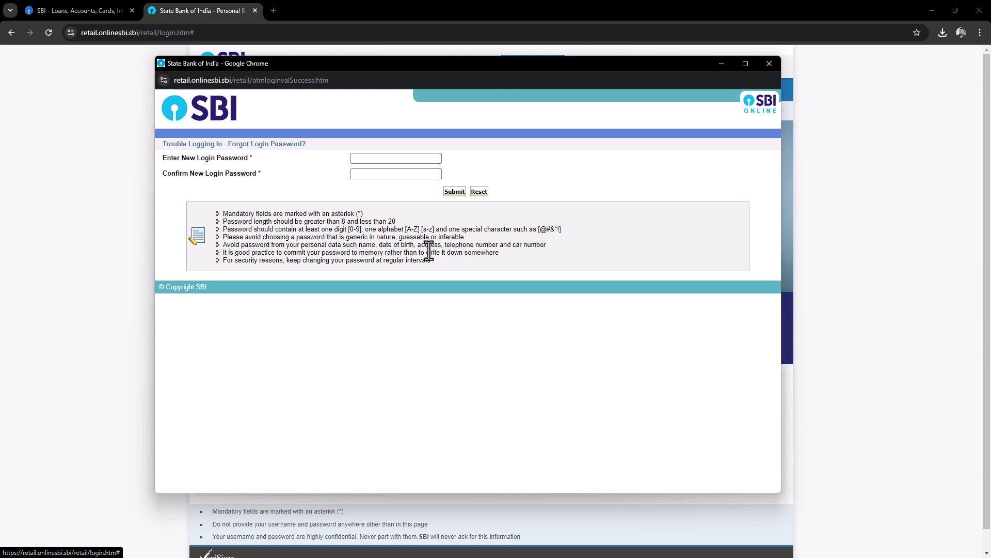
{"action": "left_click_drag", "start_coordinate": [313, 244], "coordinate": [474, 253]}
{"action": "left_click", "coordinate": [474, 253]}
Step: Enter the new login password and its confirmation, submit the form and check the result message
{"action": "left_click", "coordinate": [379, 158]}
{"action": "key", "text": "ctrl+v"}
{"action": "left_click", "coordinate": [378, 174]}
{"action": "key", "text": "ctrl+v"}
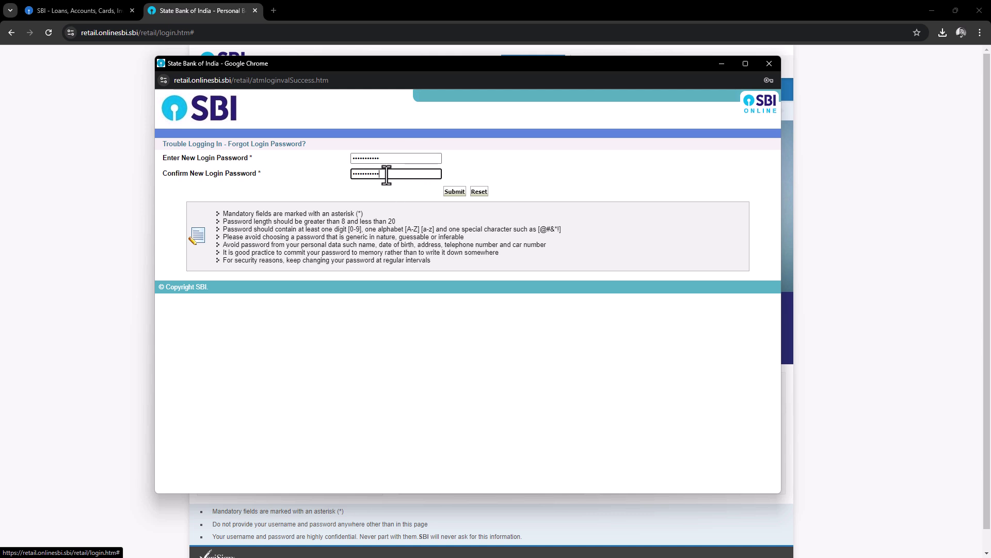
{"action": "left_click", "coordinate": [454, 192]}
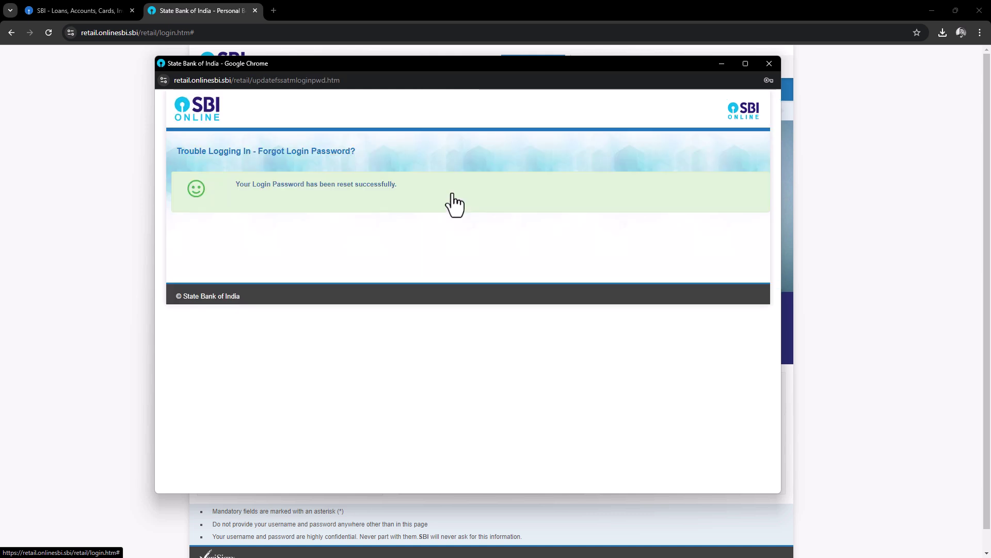
{"action": "left_click_drag", "start_coordinate": [238, 188], "coordinate": [300, 201]}
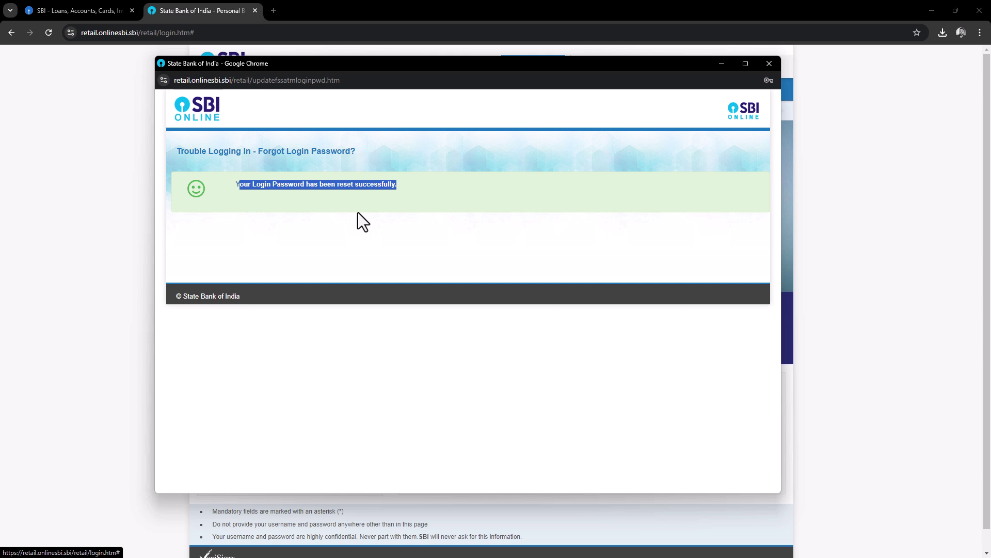
{"action": "left_click", "coordinate": [410, 221]}
{"action": "left_click_drag", "start_coordinate": [187, 159], "coordinate": [458, 203]}
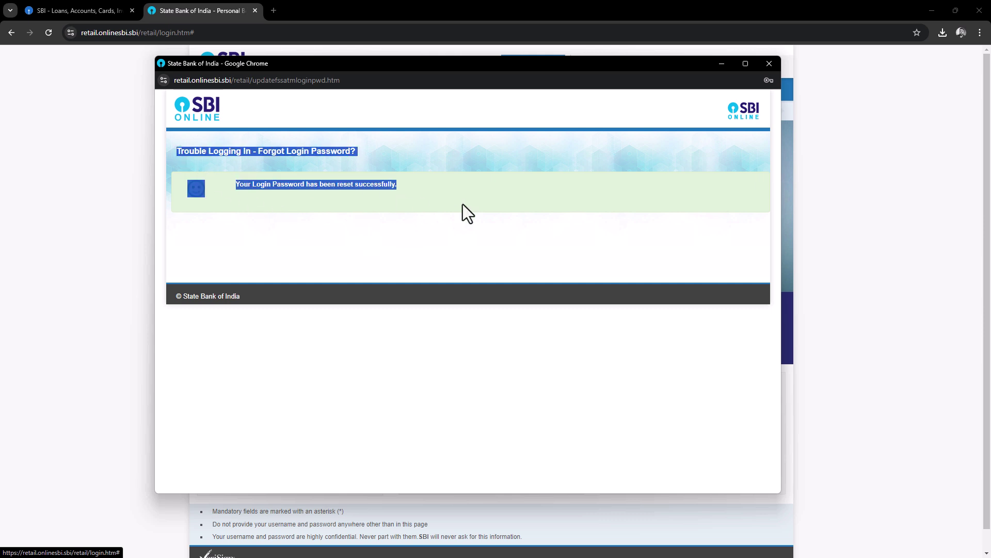
{"action": "left_click", "coordinate": [491, 239]}
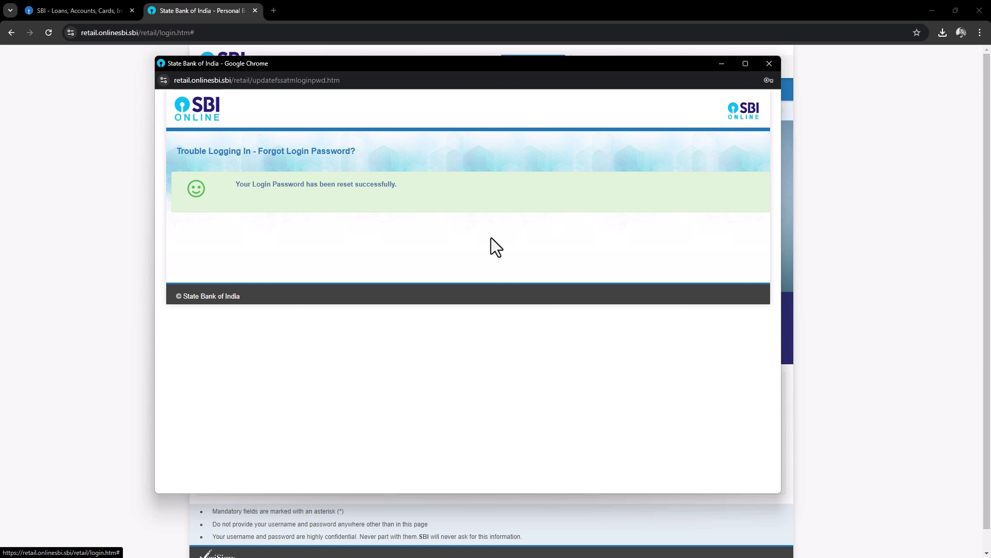